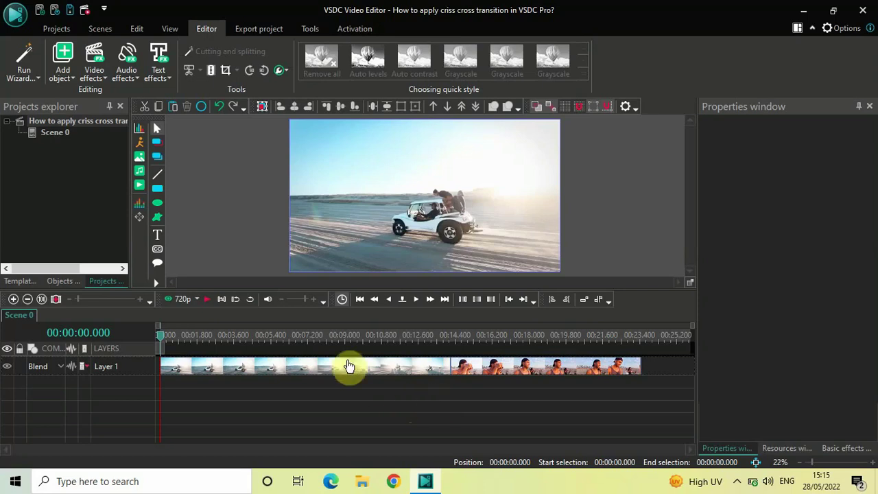
Preview the car and beach clips, shift the beach clip slightly left, and return to the start
left_click(308, 335)
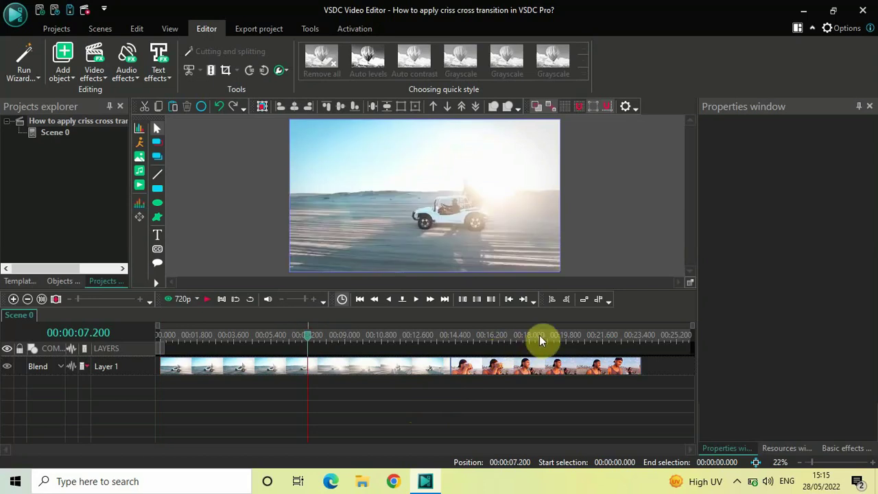
left_click(558, 335)
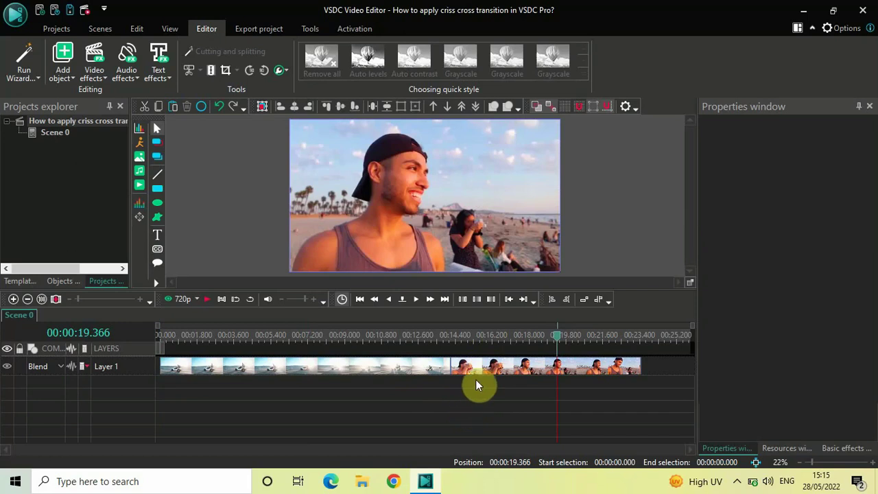
left_click(502, 371)
left_click_drag(523, 373, 482, 368)
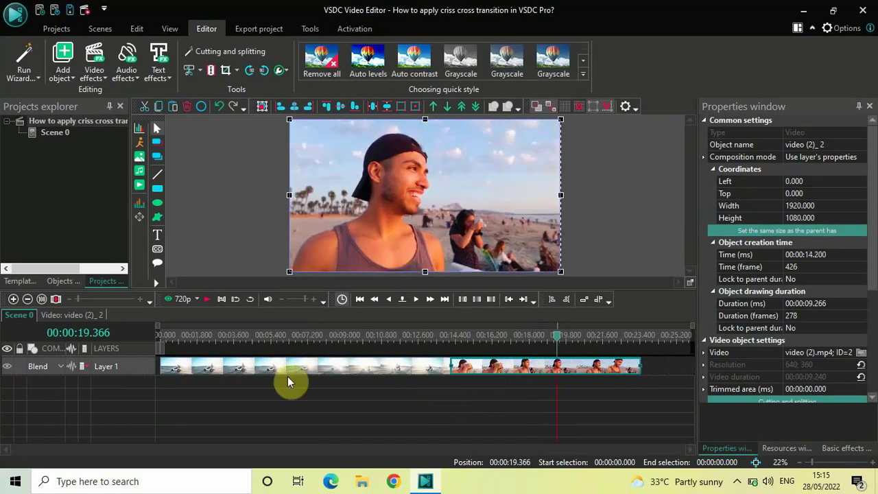
left_click(158, 334)
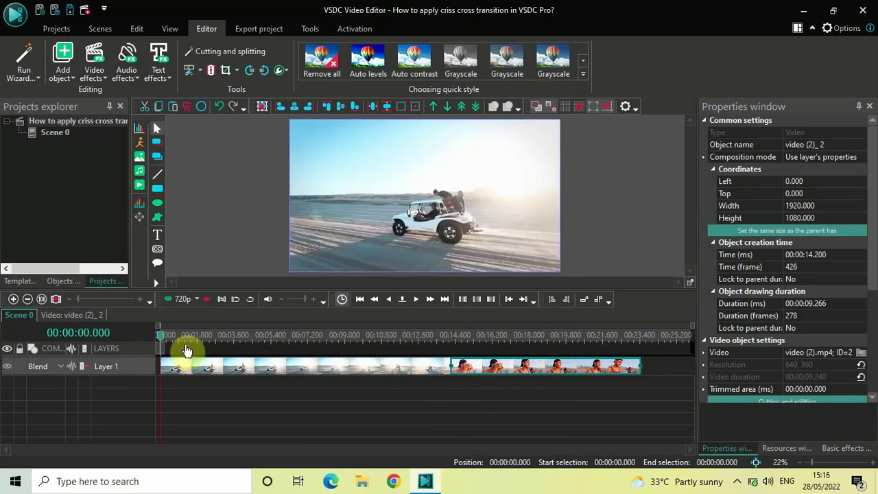
left_click(272, 404)
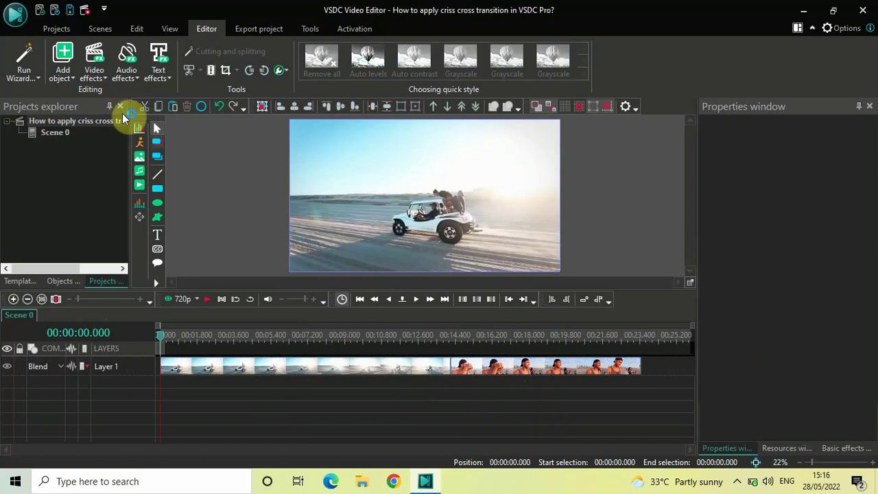
Draw a rectangle on a new layer and resize it to the full 1920×1080 frame
left_click(65, 74)
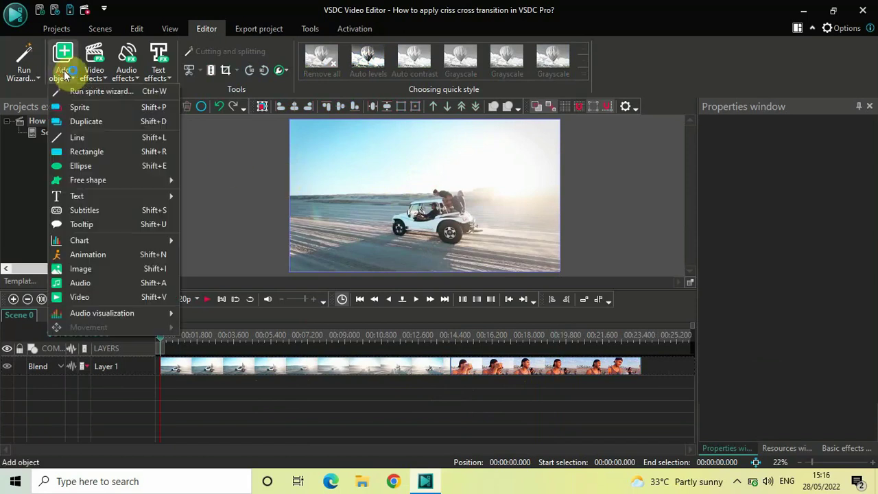
left_click(124, 158)
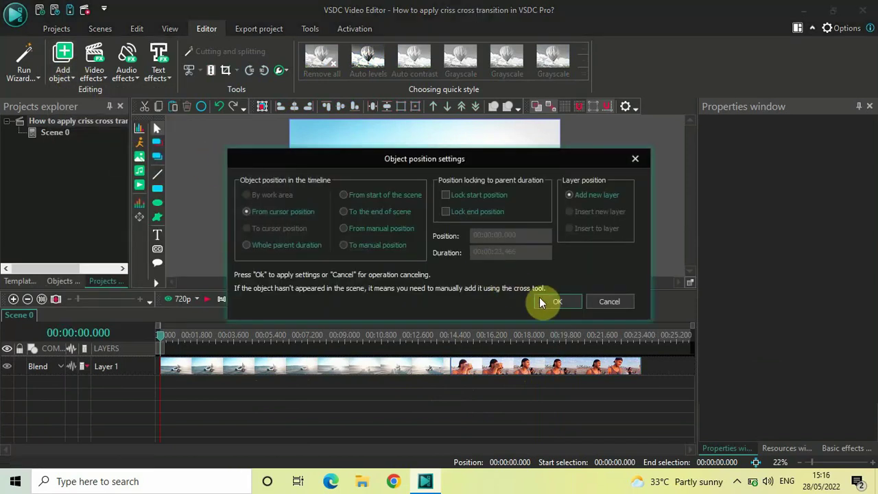
left_click(561, 302)
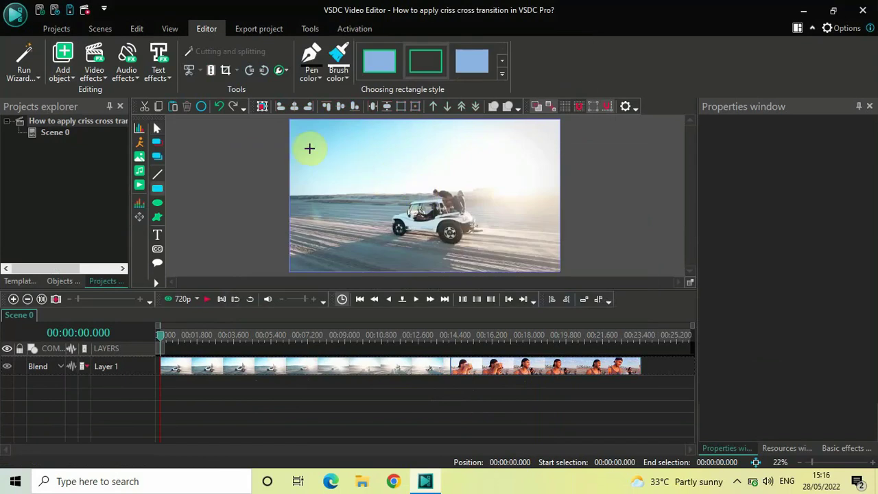
mouse_move(309, 148)
left_mouse_down()
mouse_move(402, 211)
mouse_move(532, 258)
left_mouse_up()
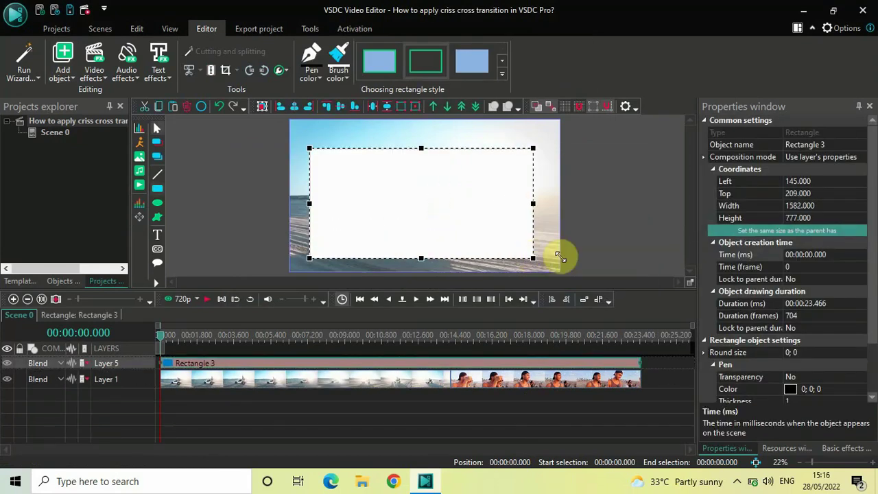
left_click(777, 237)
left_click(567, 414)
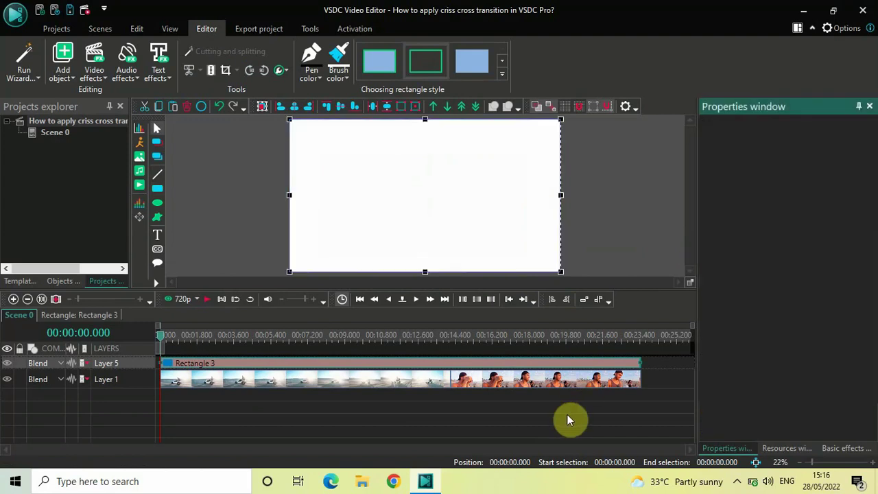
left_click(551, 363)
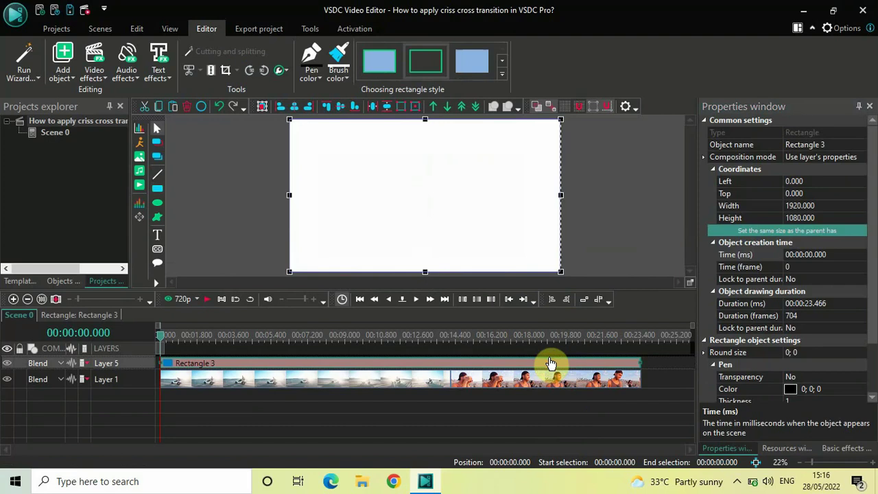
Set the rectangle's duration to 00:00:02.000 and drag it to where the beach clip starts
left_click(758, 303)
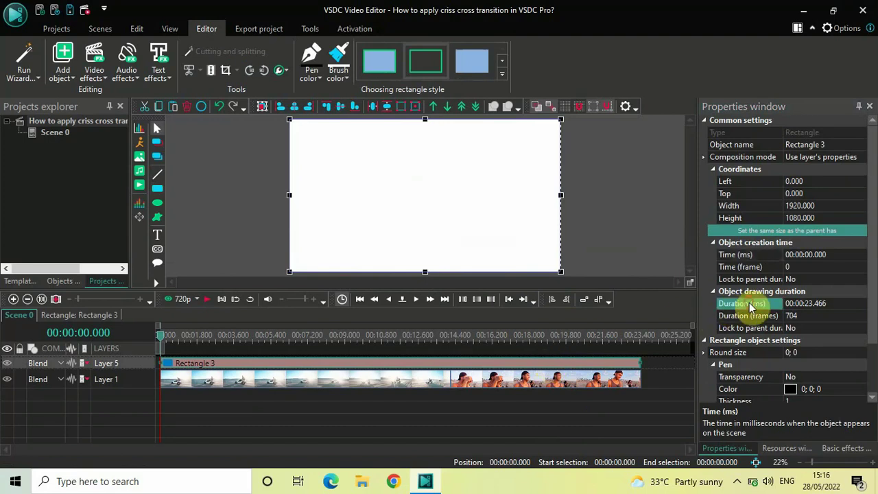
key("BackSpace")
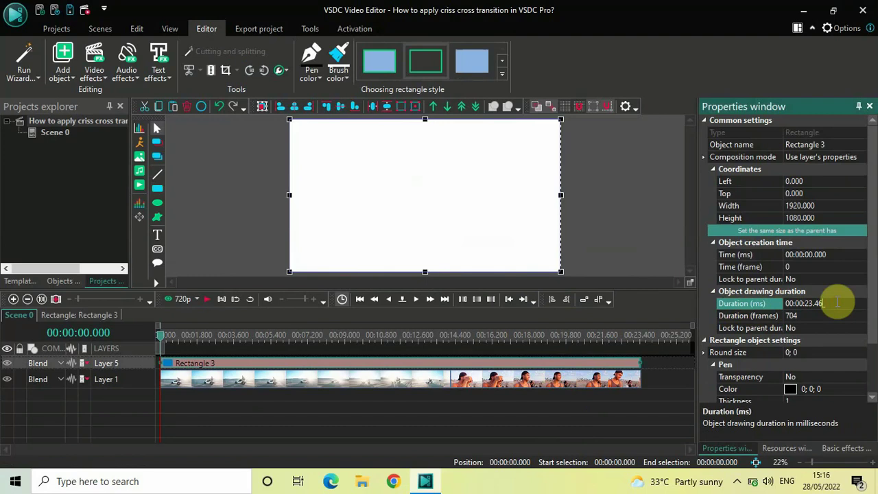
key("BackSpace")
key("BackSpace")
key("BackSpace")
key("BackSpace")
type("02.000")
key("Return")
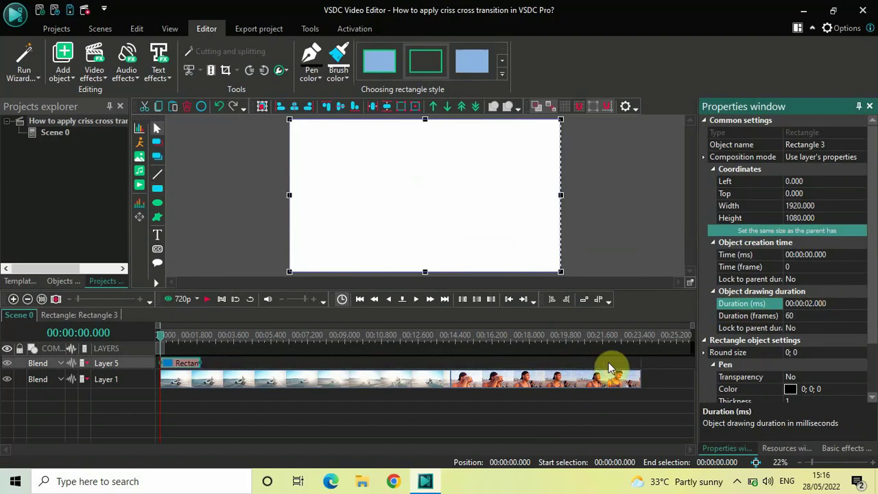
left_click_drag(177, 364, 466, 346)
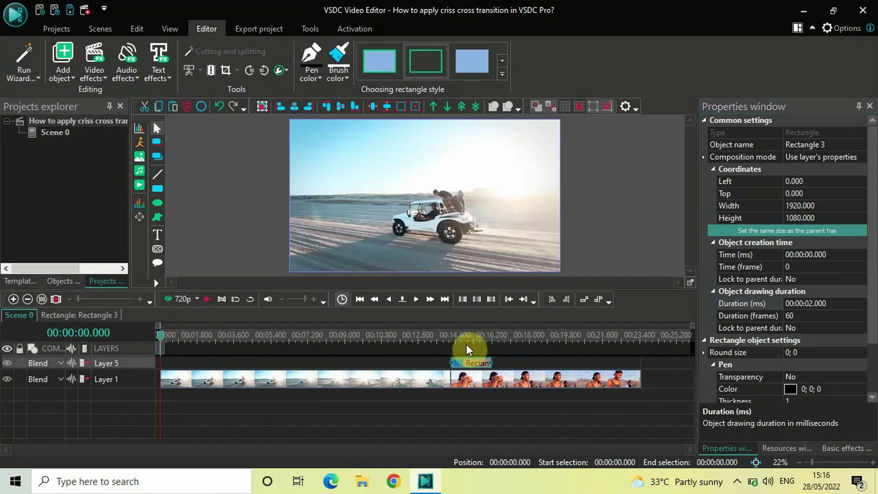
Set the rectangle's start time to 00:00:13.200, then open the rectangle clip in its own tab
left_click(416, 384)
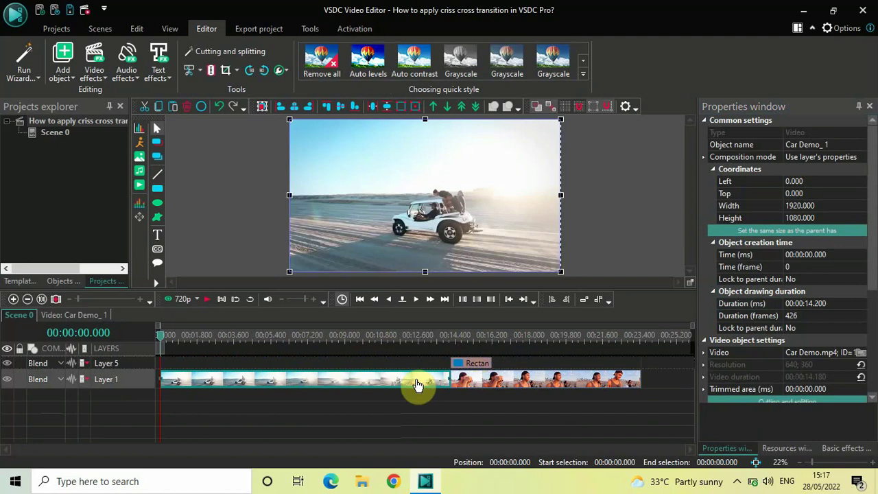
left_click(476, 363)
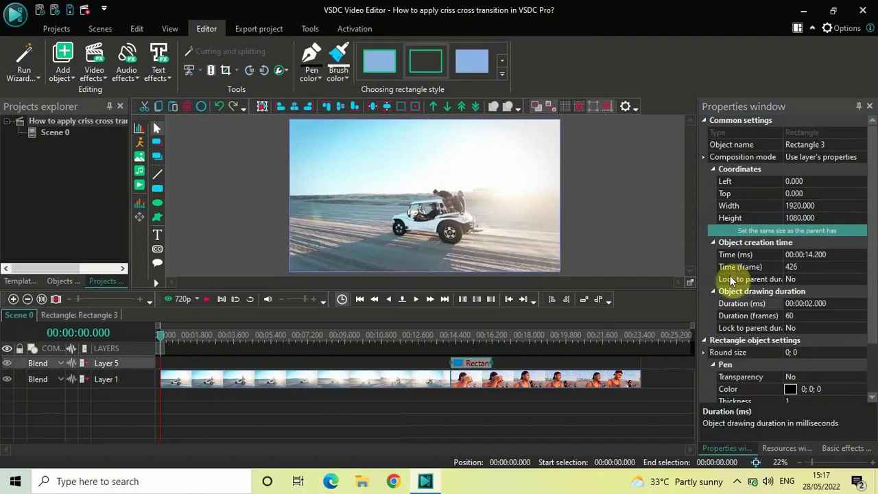
left_click(748, 255)
left_click(838, 252)
key("BackSpace")
key("BackSpace")
key("BackSpace")
key("BackSpace")
type("3.")
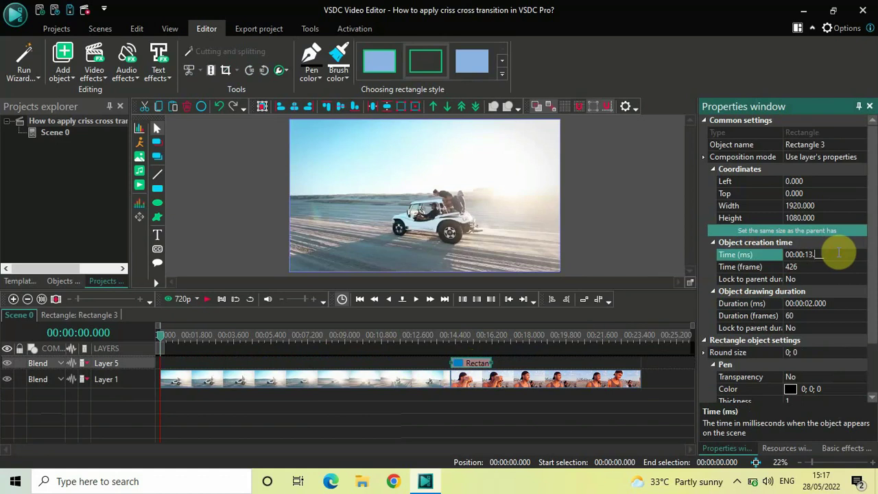
type("200")
key("Return")
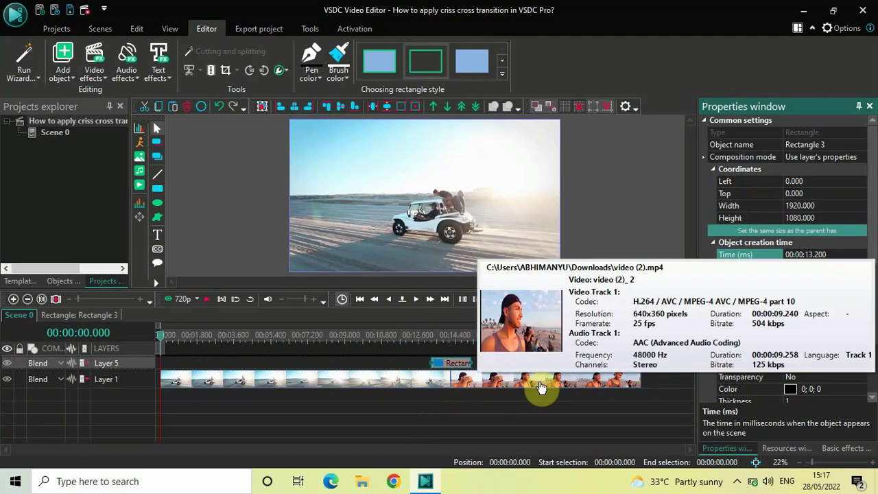
double_click(453, 364)
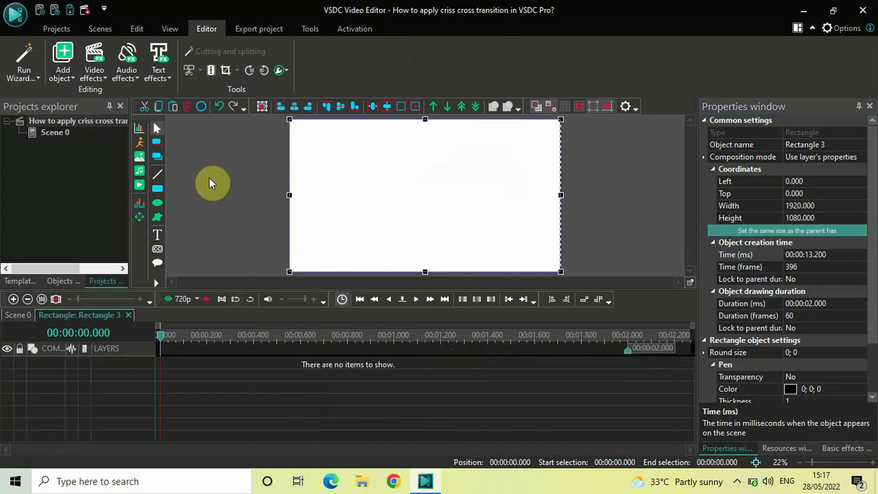
Insert a Shattered glass transition into the rectangle, positioned at the end of its scene
left_click(93, 65)
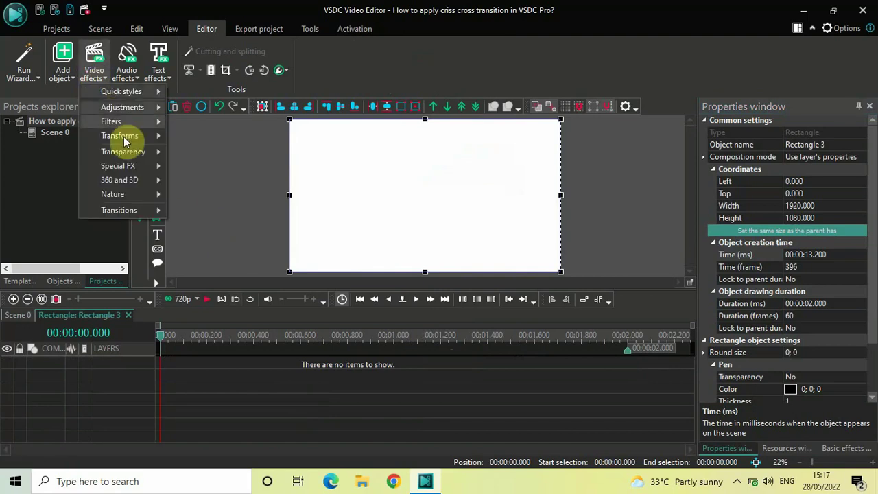
mouse_move(144, 210)
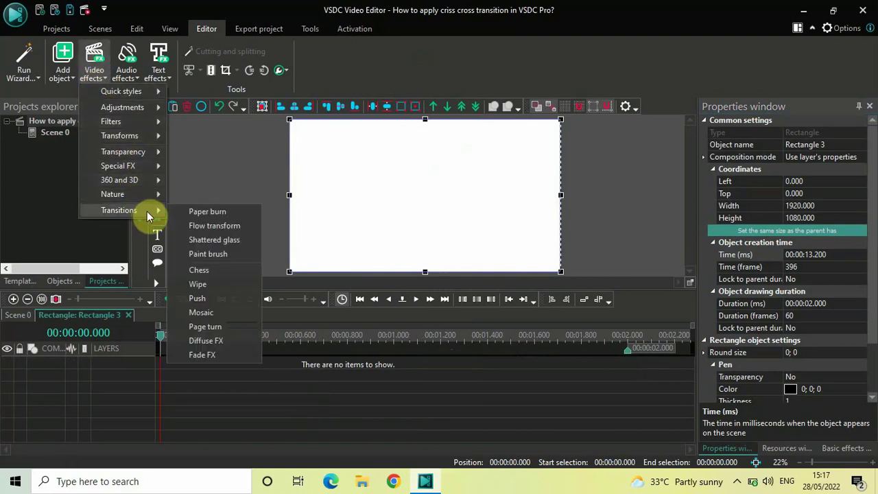
left_click(248, 240)
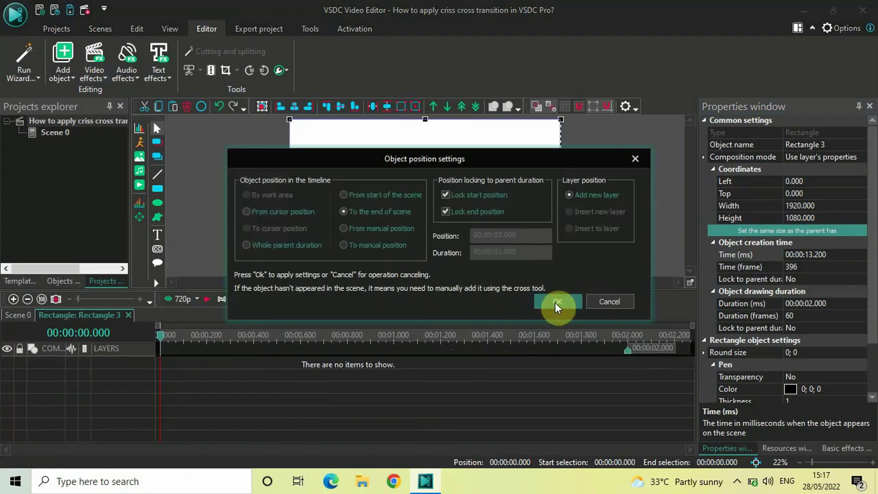
left_click(555, 303)
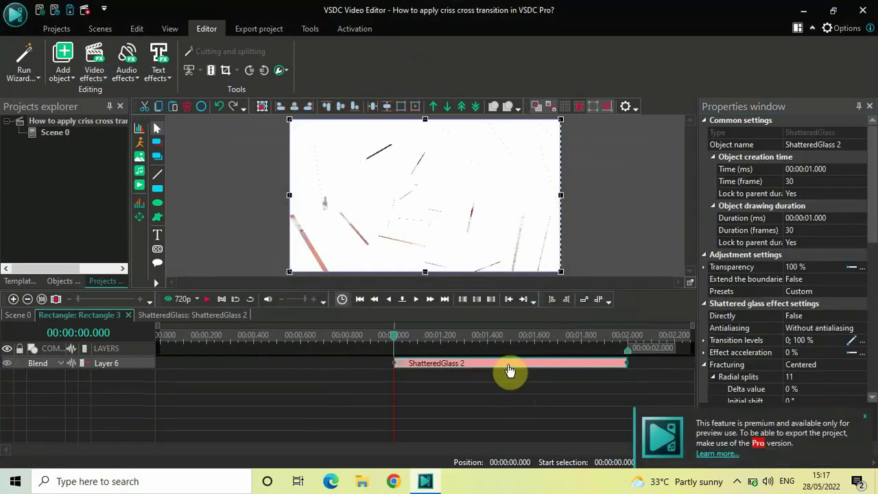
Move the Shattered glass effect to 0 s and paste a copy right after it at 1 s
left_click_drag(509, 370, 237, 327)
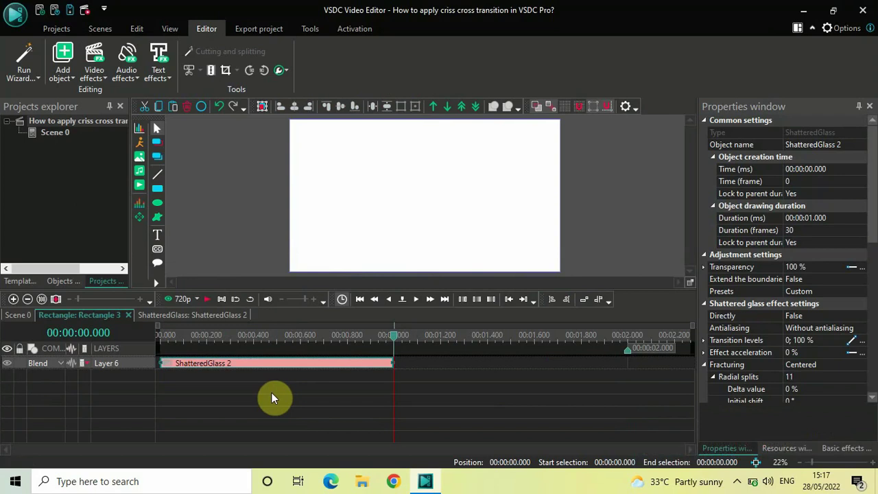
key("ctrl+v")
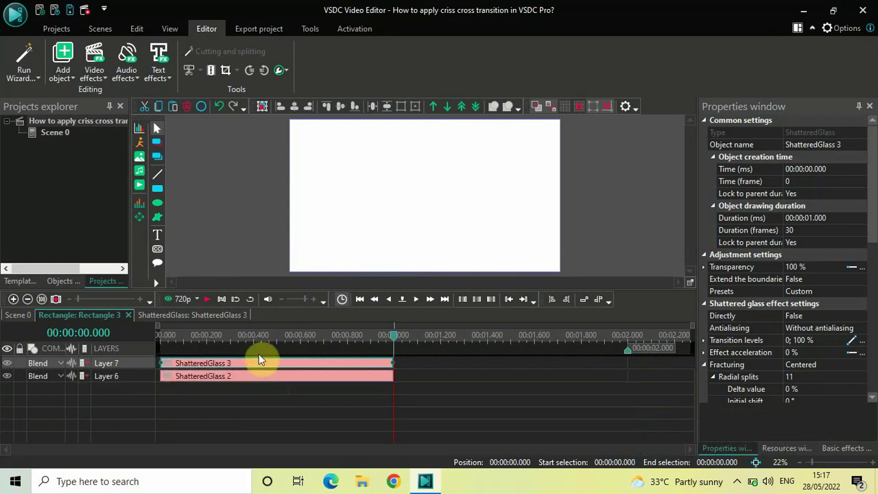
left_click_drag(261, 364, 304, 376)
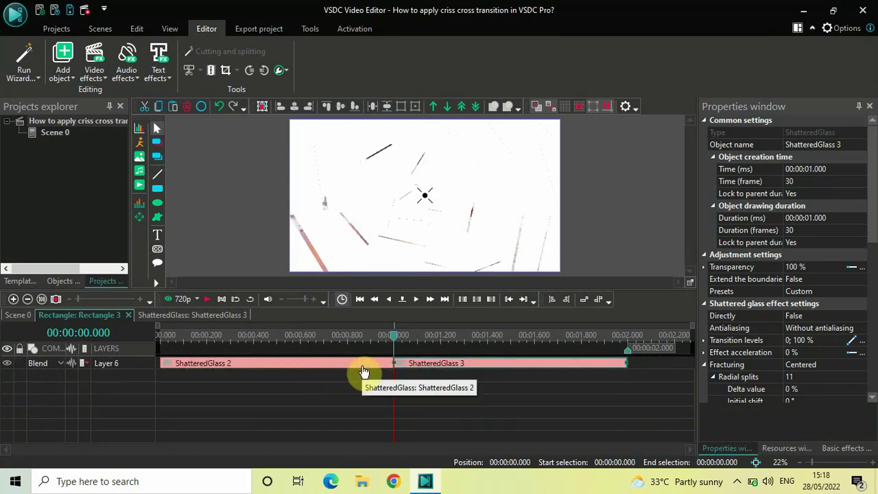
left_click(163, 342)
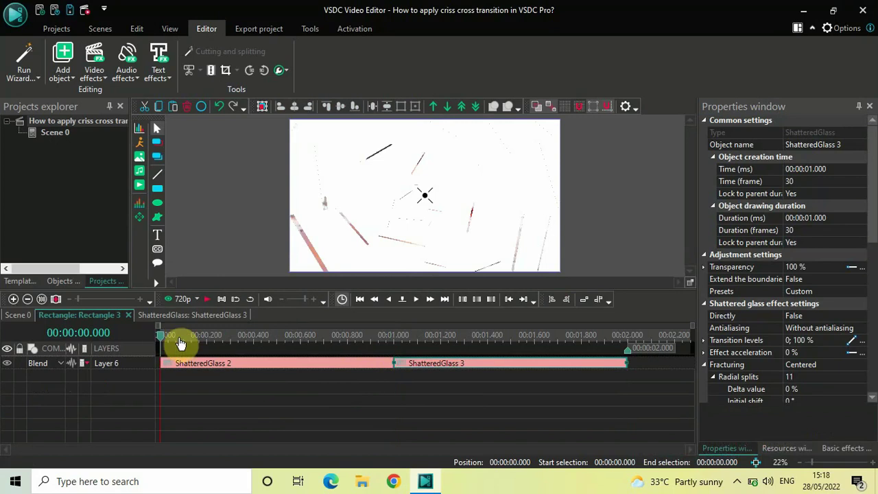
left_click(265, 370)
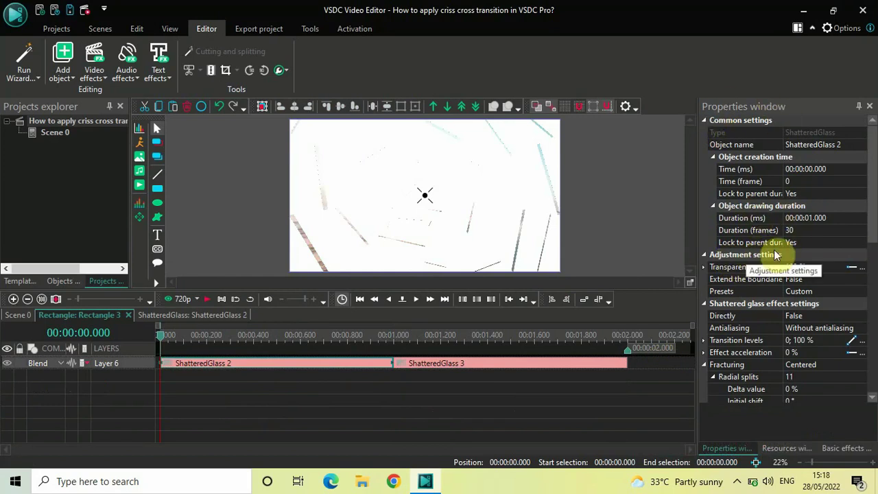
Apply the '69. Fade-In: Criss cross (rectangles)' preset to ShatteredGlass 2
left_click(734, 290)
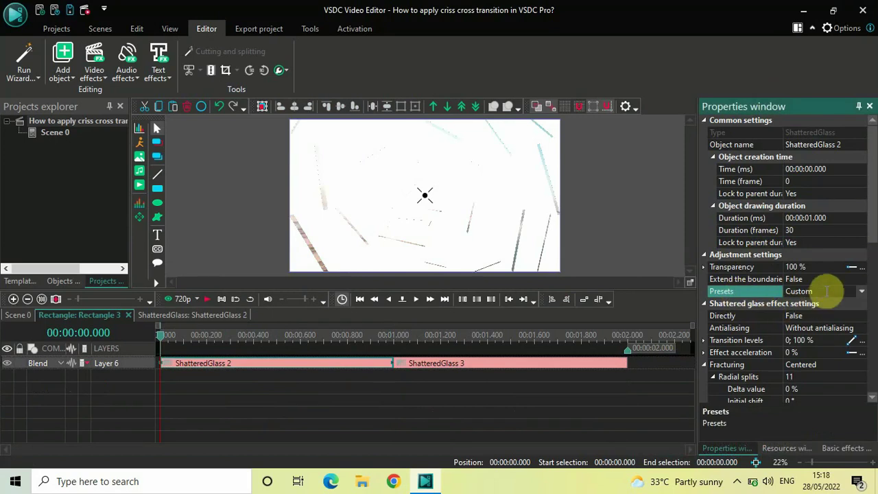
left_click(862, 292)
left_click_drag(862, 308, 869, 392)
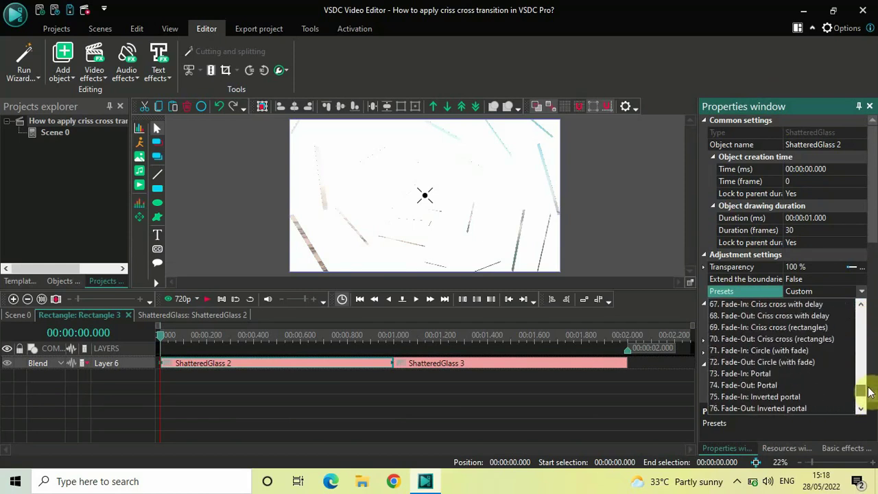
left_click(793, 329)
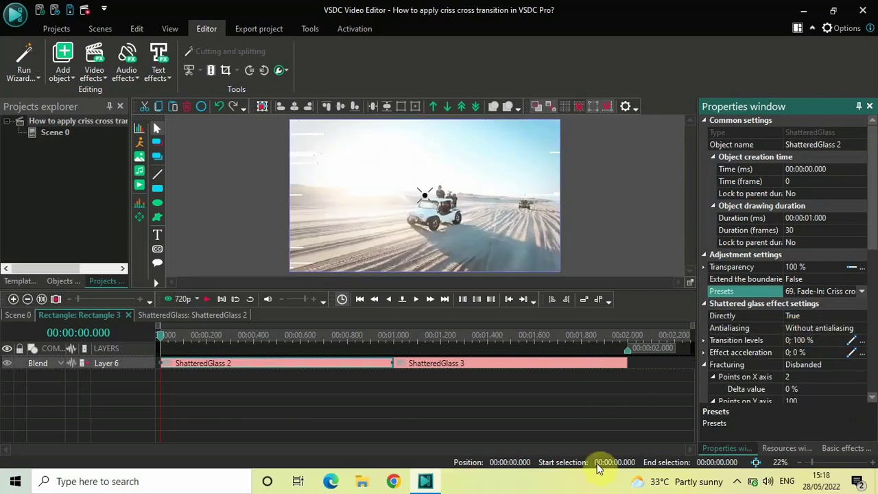
left_click(484, 369)
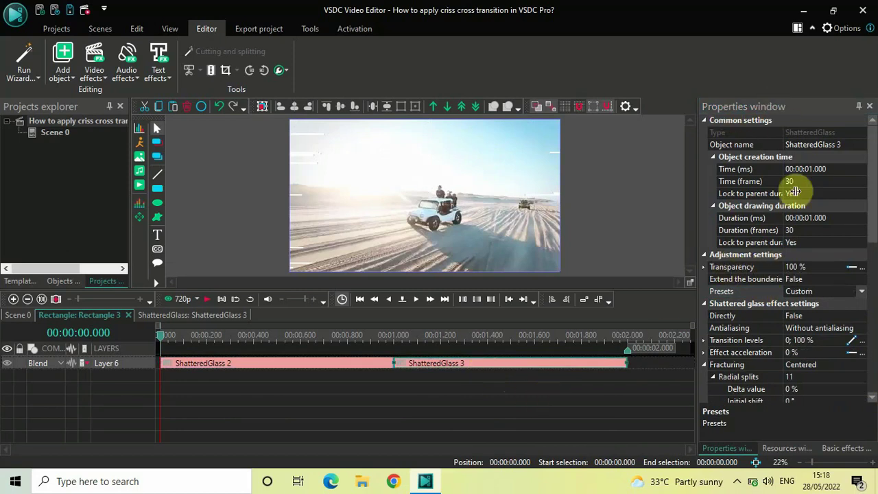
Apply the '70. Fade-Out: Criss cross (rectangles)' preset to ShatteredGlass 3, then return to Scene 0
left_click(731, 290)
left_click(861, 292)
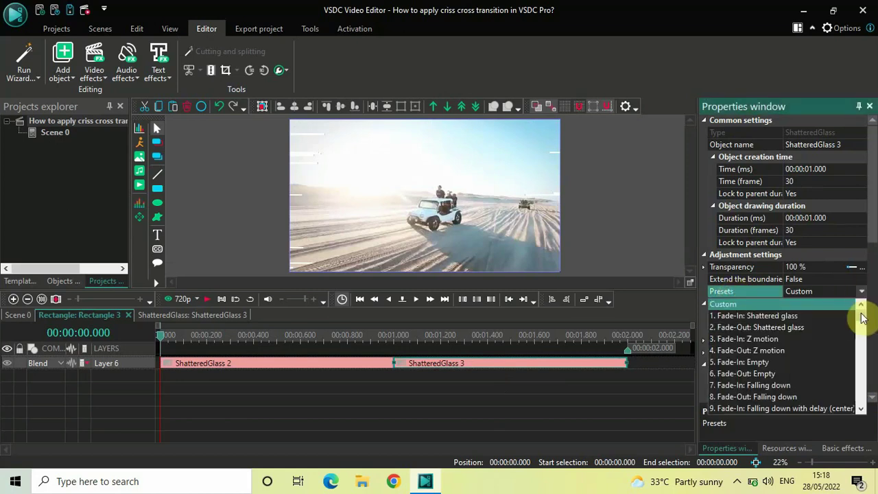
left_click_drag(862, 317, 866, 391)
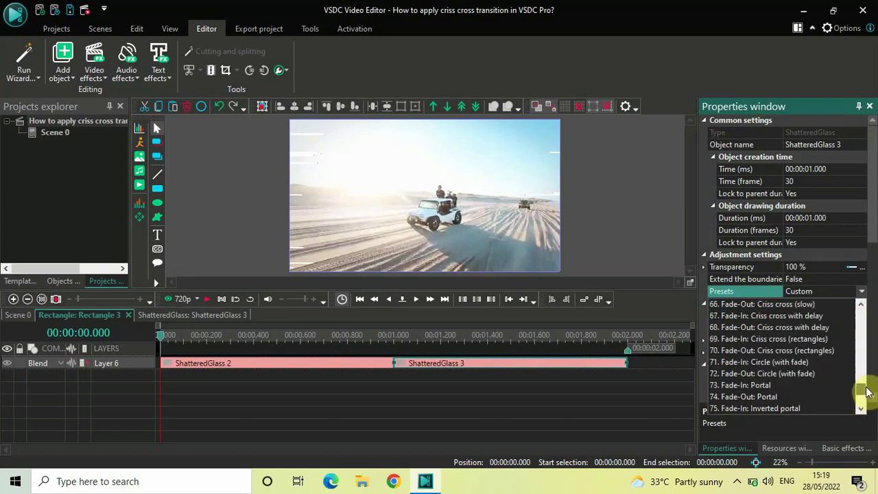
left_click(792, 349)
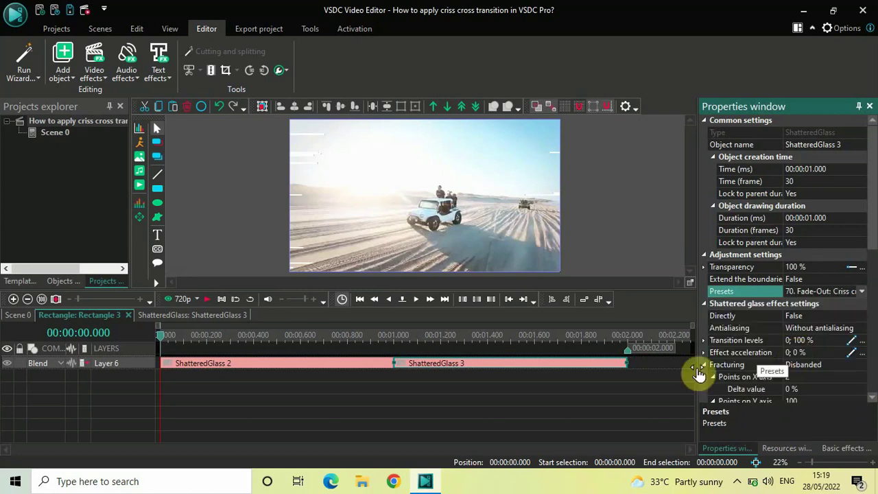
left_click(375, 404)
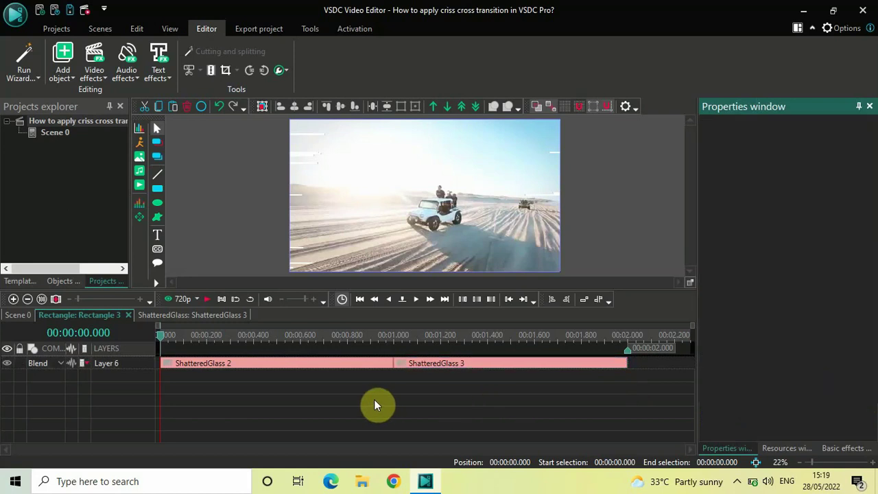
left_click(26, 316)
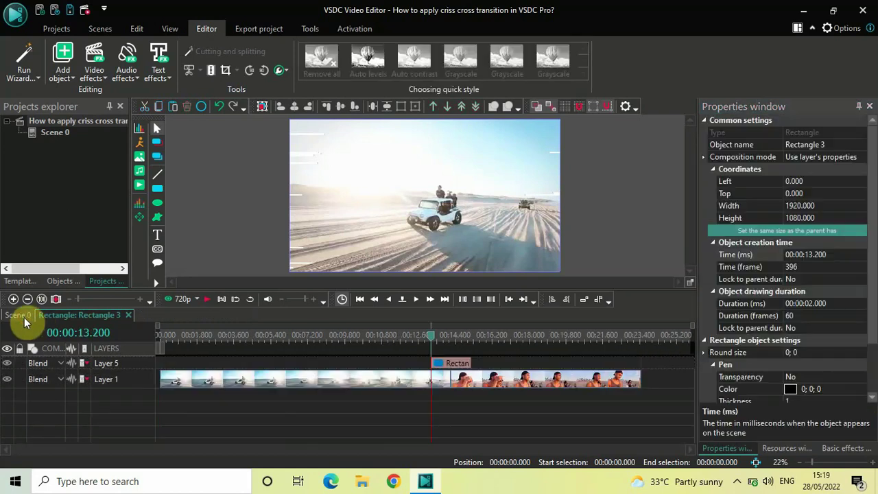
left_click(319, 336)
key("space")
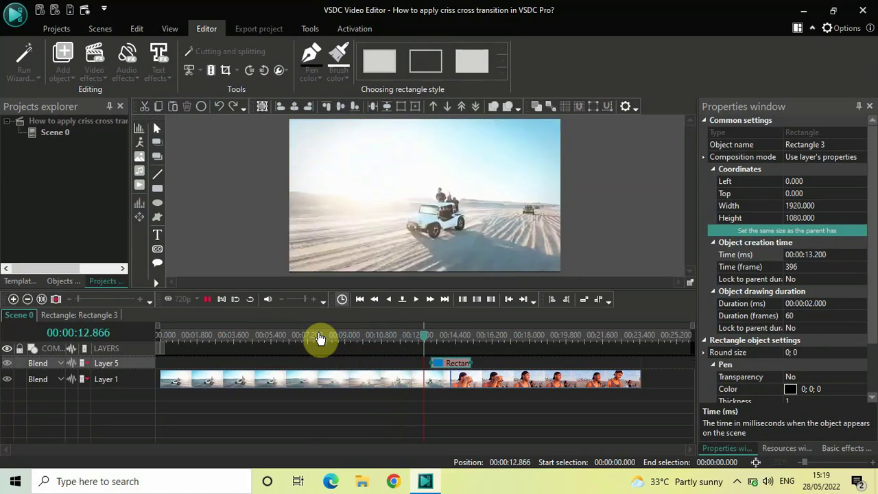
key("space")
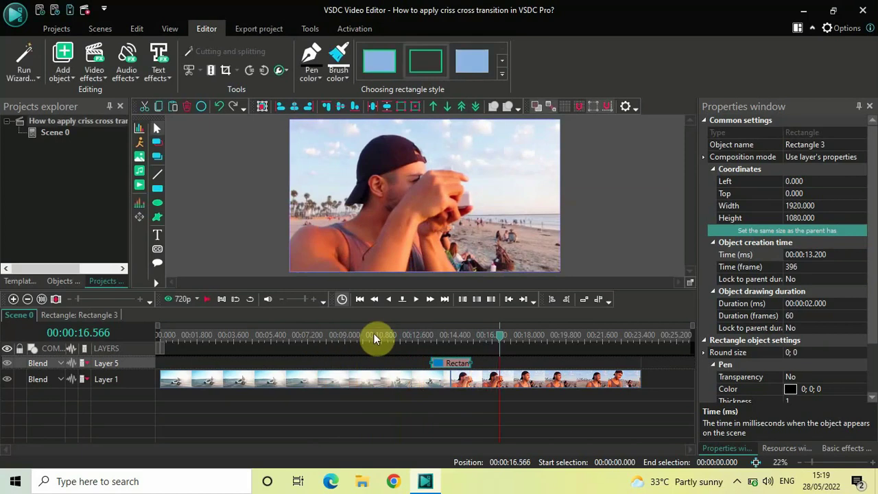
left_click(395, 335)
key("space")
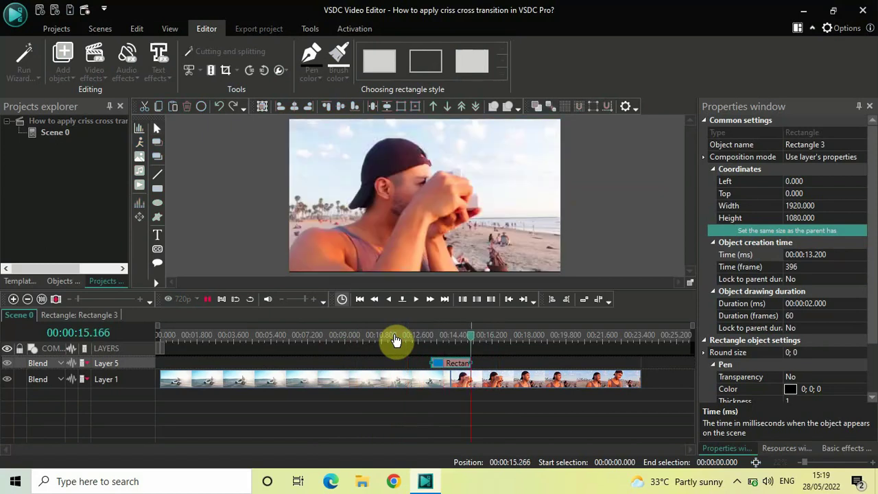
key("space")
left_click(402, 339)
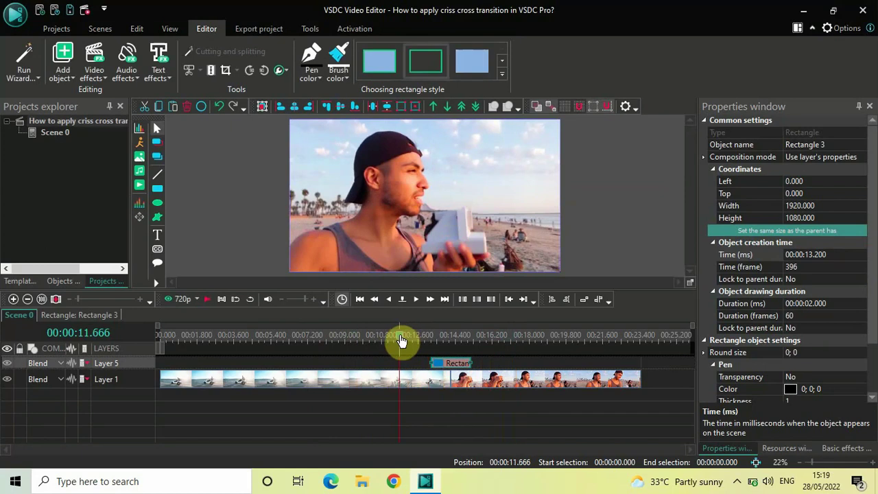
key("space")
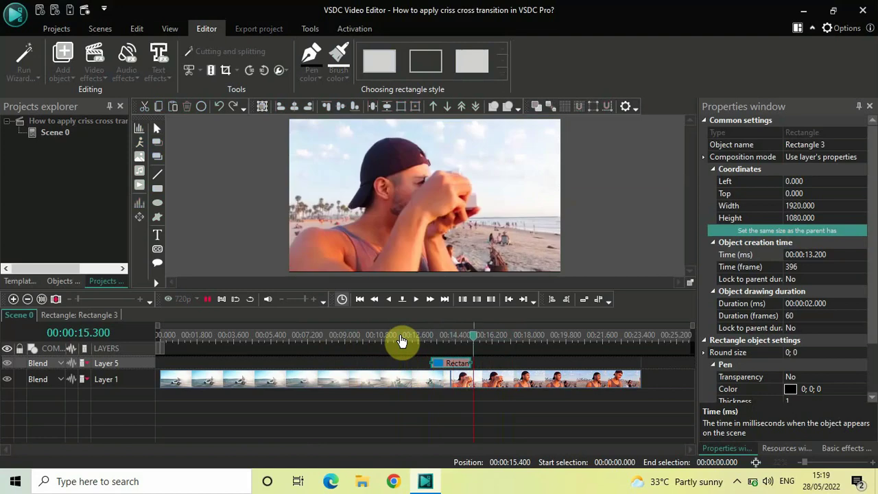
key("space")
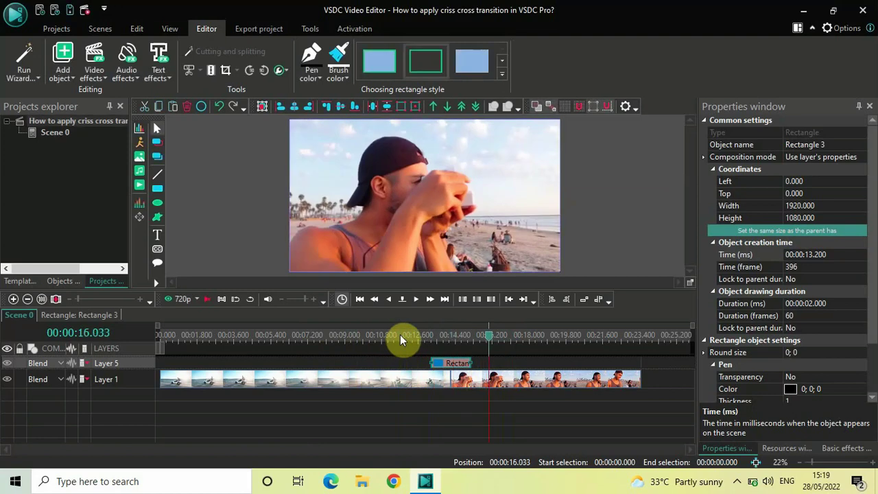